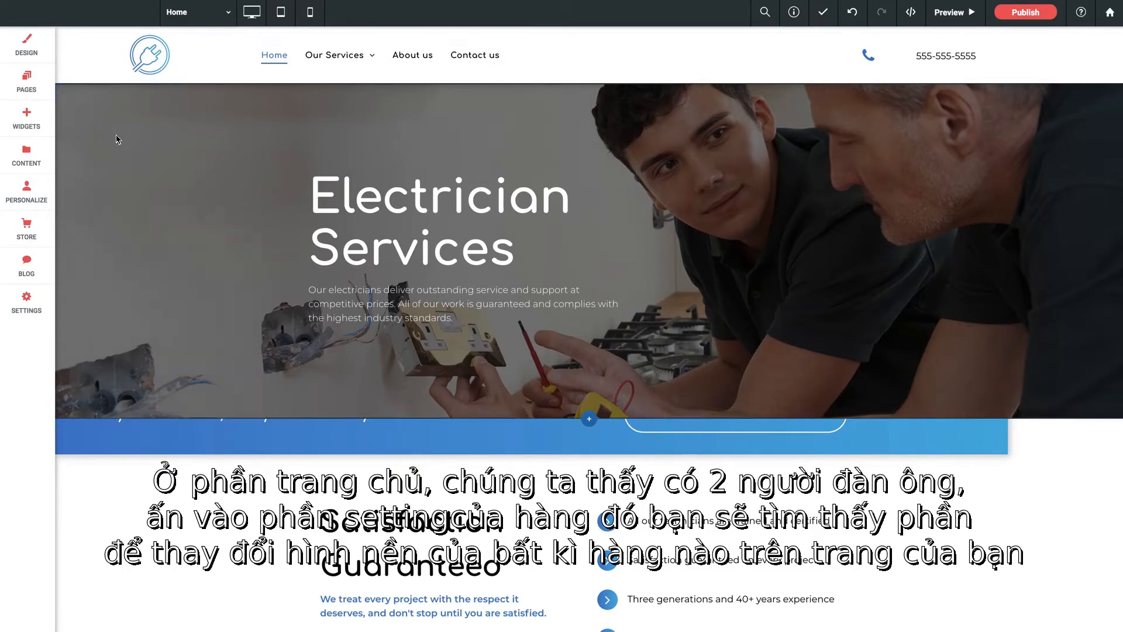
Inspect the background image settings of the homepage's Electrician Services hero row
{"action": "left_click", "coordinate": [117, 141]}
{"action": "scroll", "coordinate": [361, 220], "scroll_direction": "down", "scroll_amount": 2}
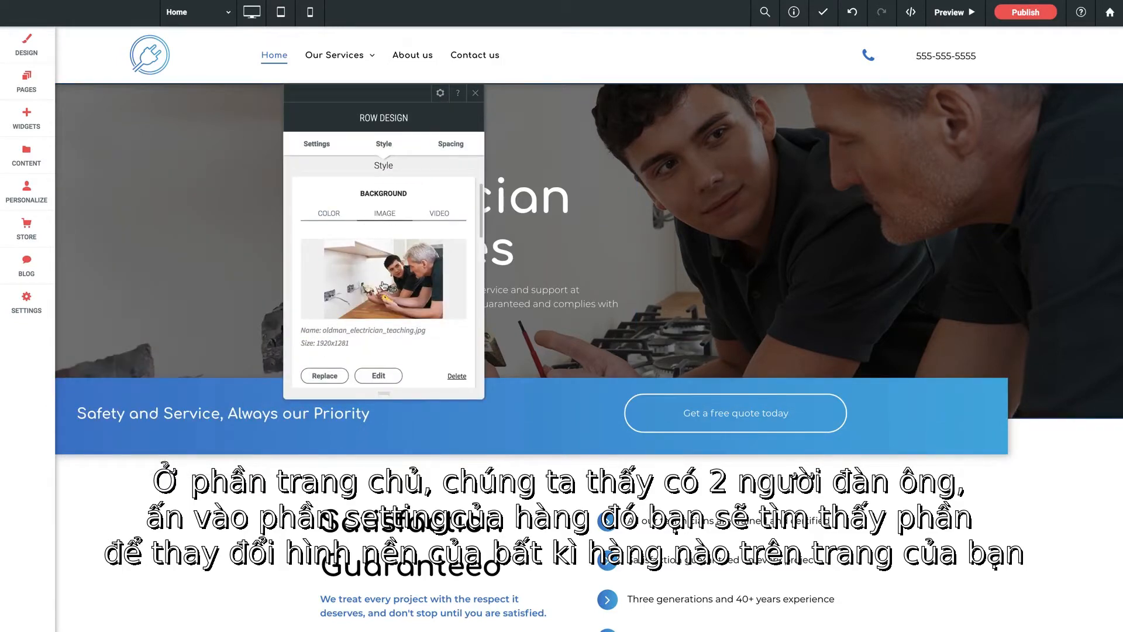
{"action": "left_click", "coordinate": [475, 94]}
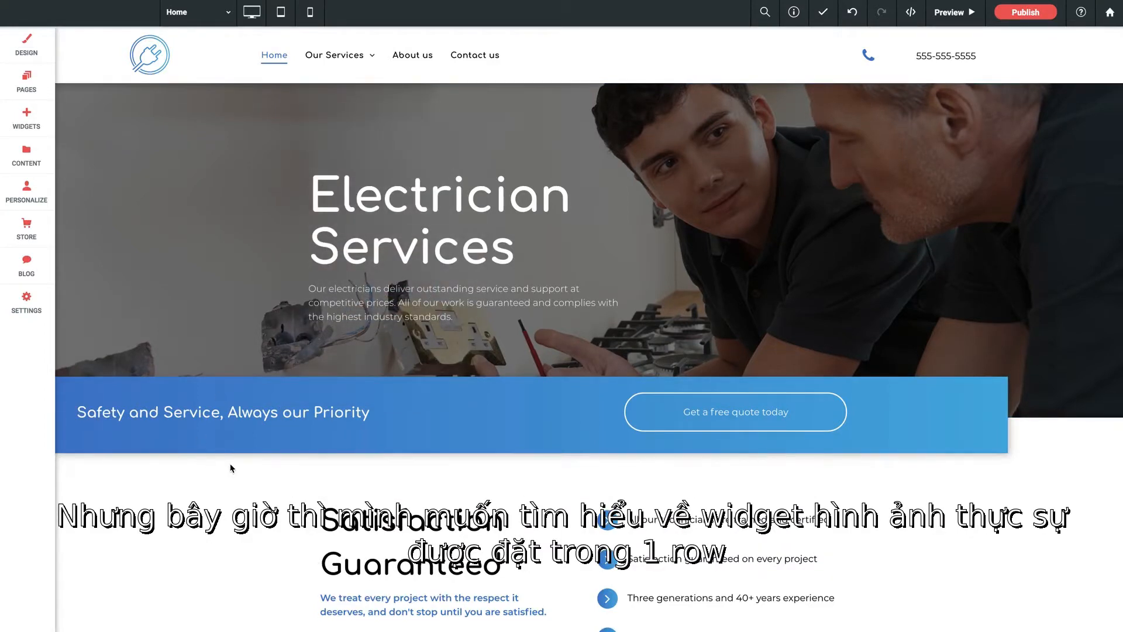
Open the content settings of the electrician image beside the Get a Free Quote Today form
{"action": "scroll", "coordinate": [231, 468], "scroll_direction": "down", "scroll_amount": 1}
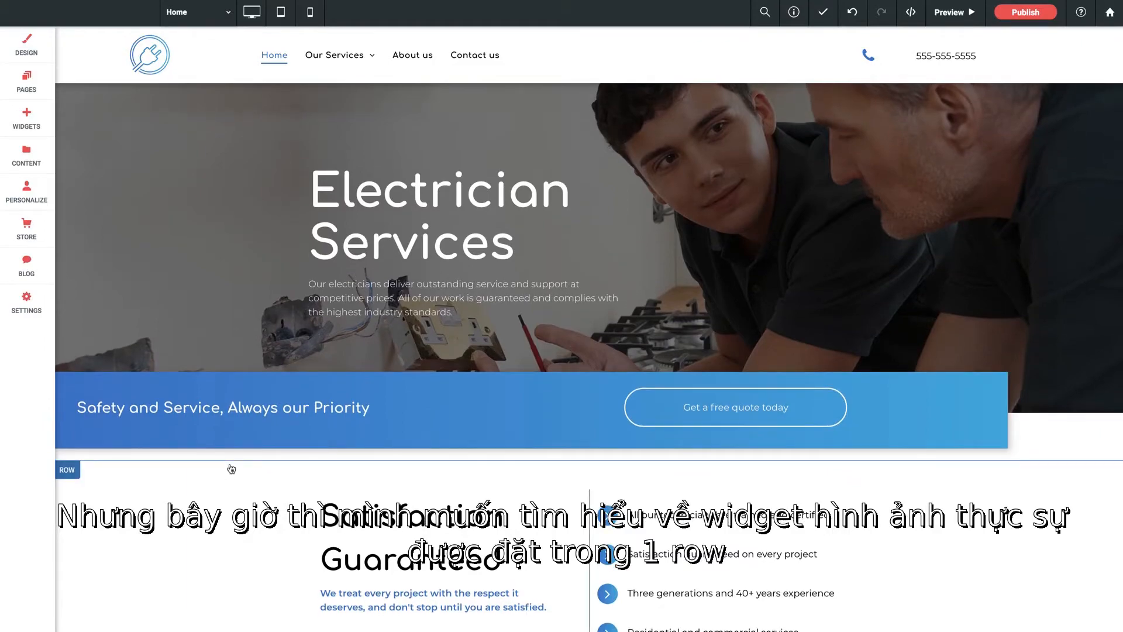
{"action": "scroll", "coordinate": [231, 468], "scroll_direction": "down", "scroll_amount": 15}
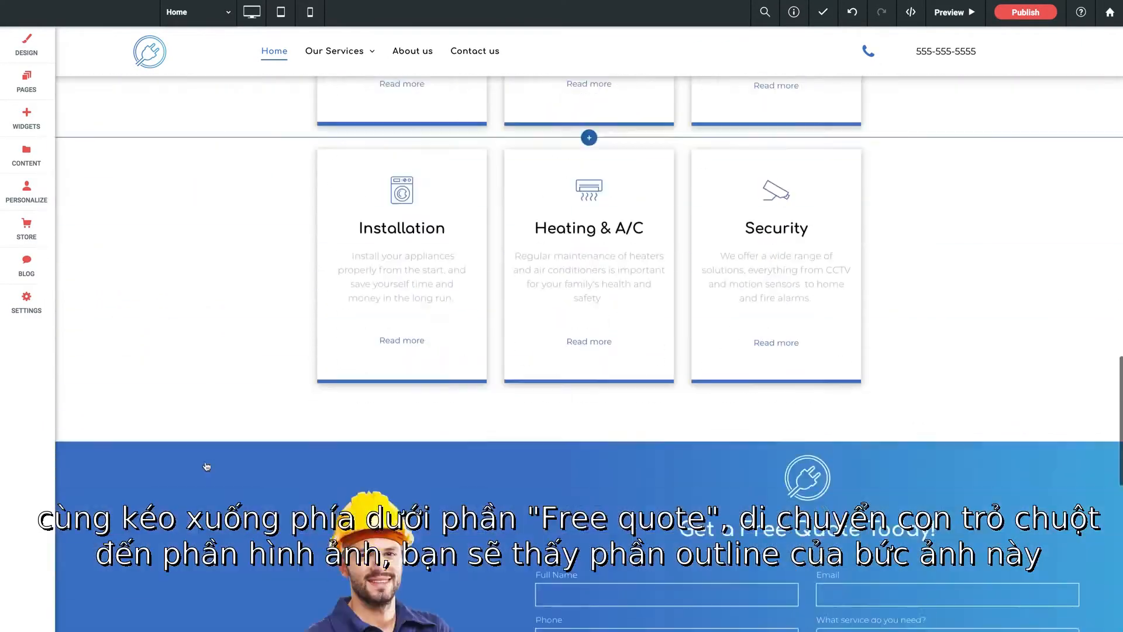
{"action": "scroll", "coordinate": [206, 466], "scroll_direction": "down", "scroll_amount": 5}
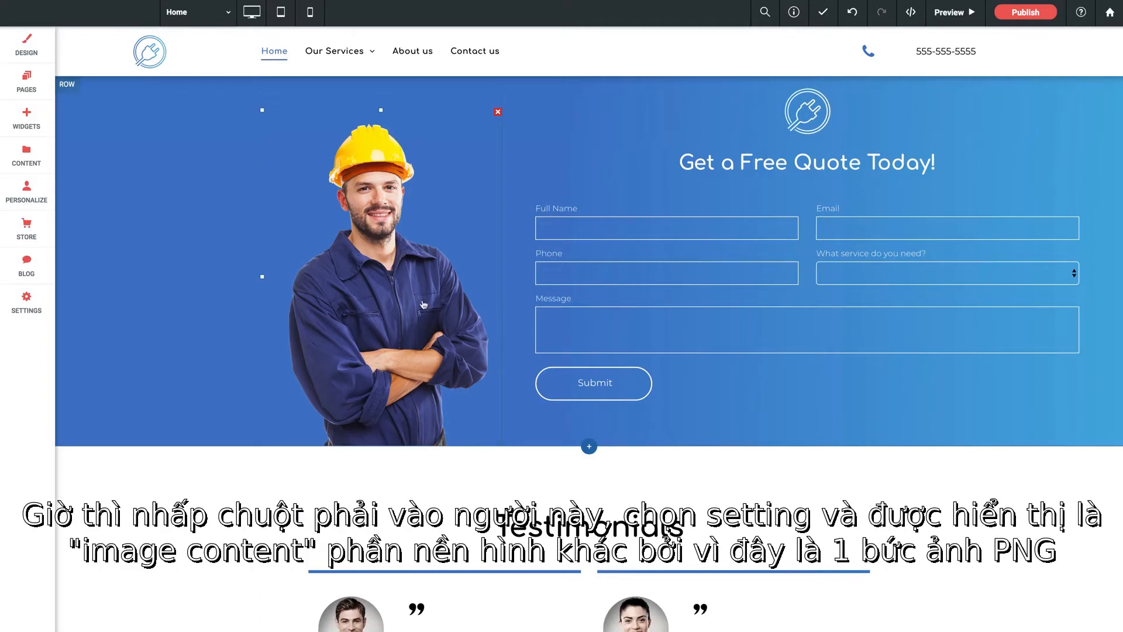
{"action": "left_click", "coordinate": [375, 226]}
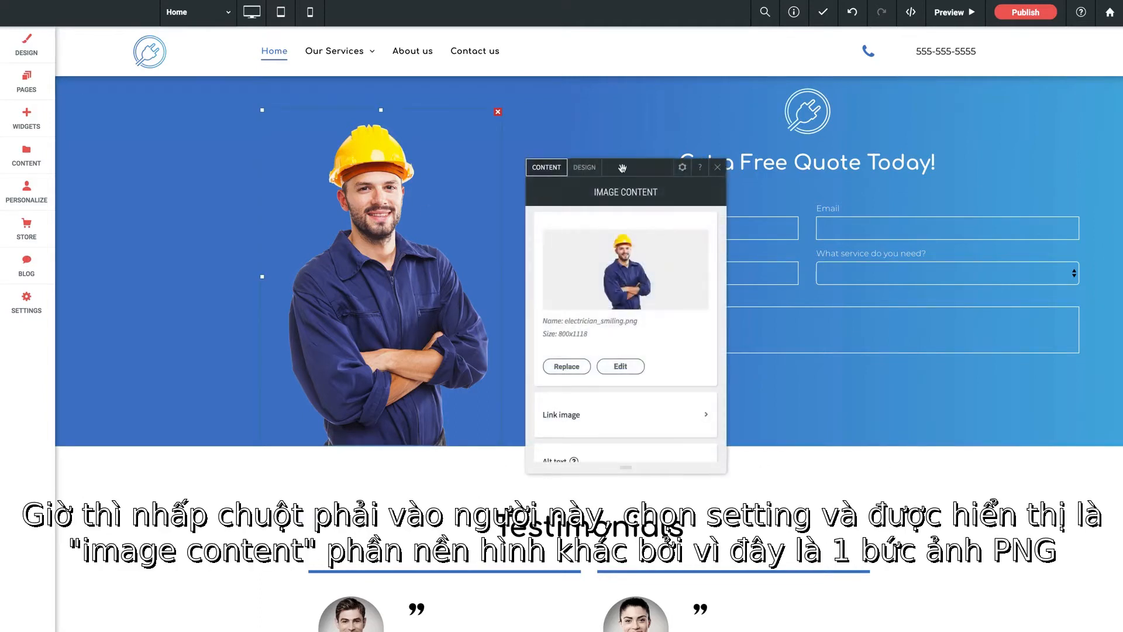
{"action": "left_click_drag", "start_coordinate": [634, 166], "coordinate": [514, 119]}
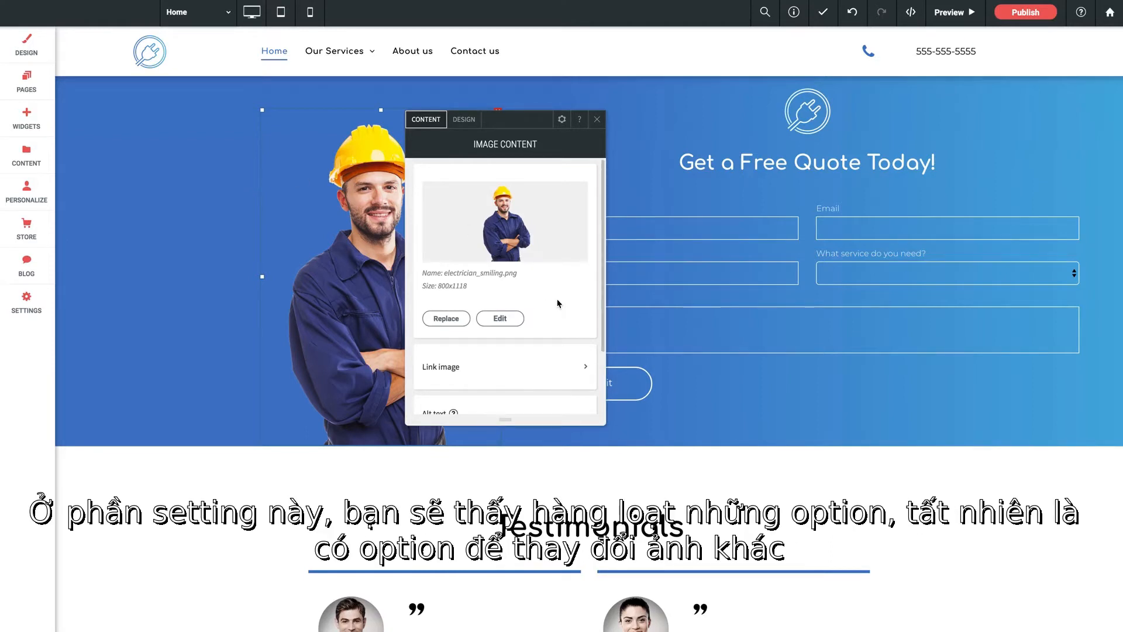
{"action": "scroll", "coordinate": [558, 303], "scroll_direction": "down", "scroll_amount": 1}
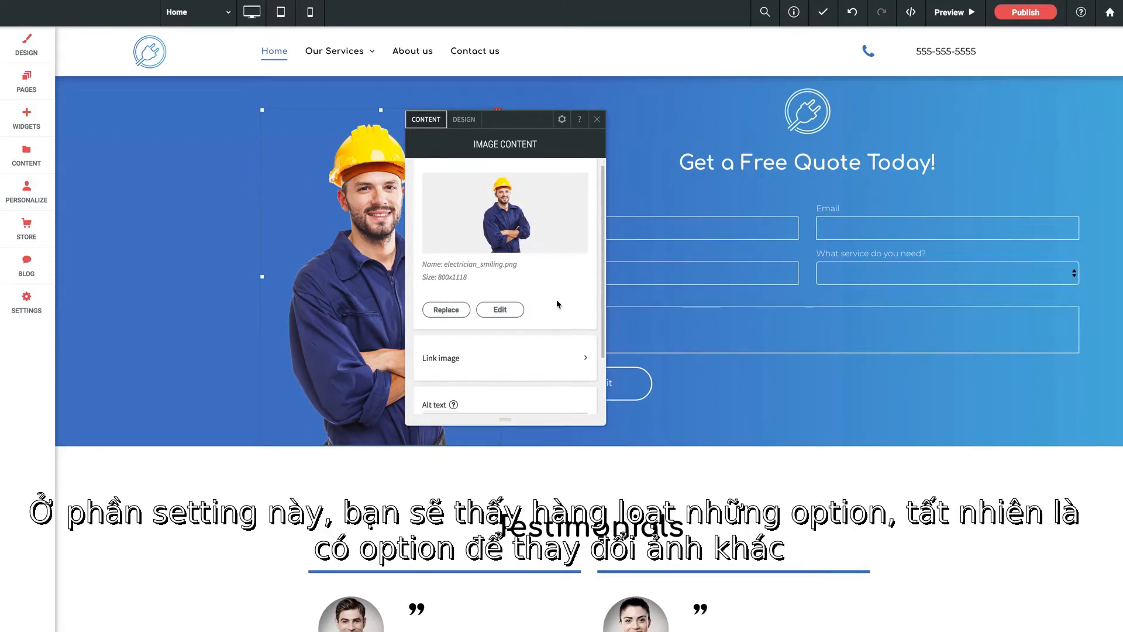
Replace the electrician image with the site image of the smiling man in a checked shirt, testamonial_man-3-640x640.jpg
{"action": "left_click", "coordinate": [457, 311]}
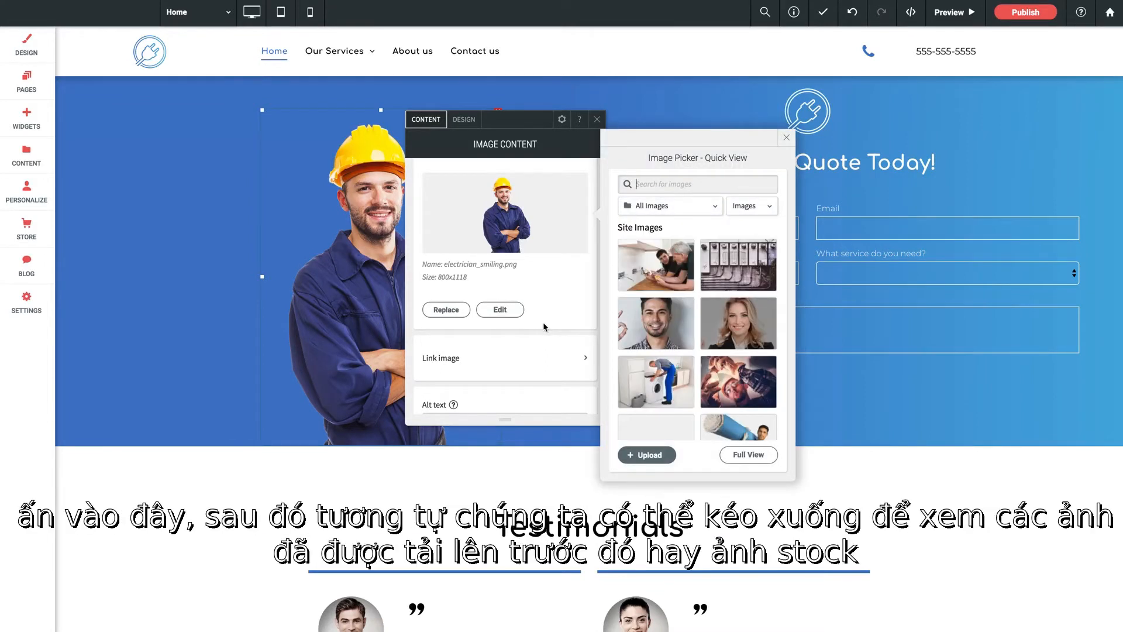
{"action": "scroll", "coordinate": [731, 330], "scroll_direction": "down", "scroll_amount": 5}
{"action": "scroll", "coordinate": [731, 330], "scroll_direction": "up", "scroll_amount": 5}
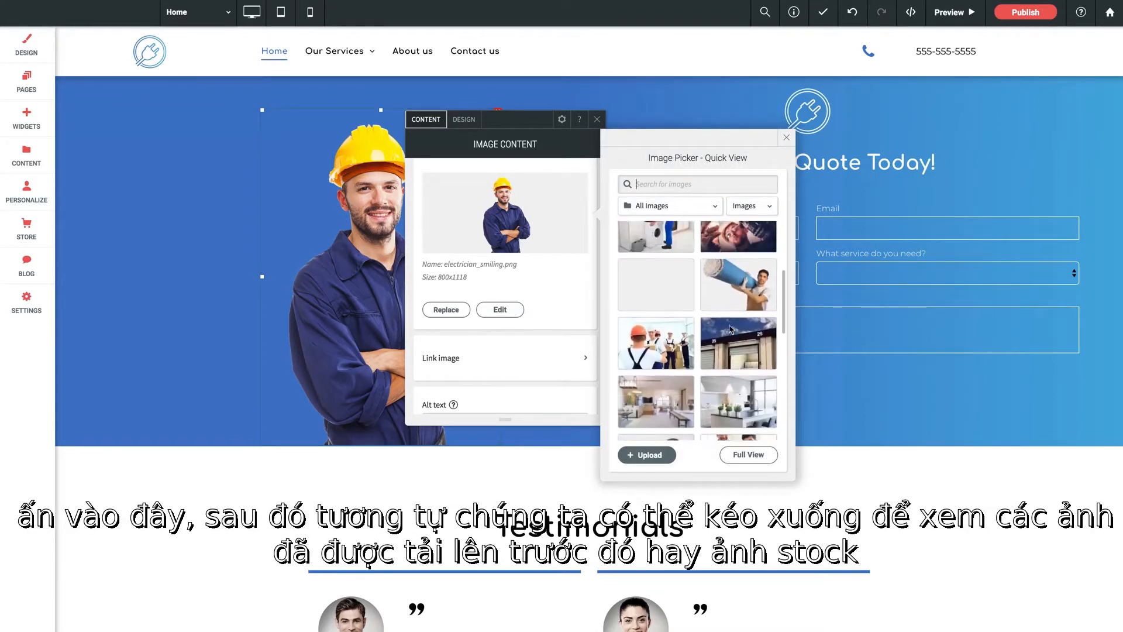
{"action": "scroll", "coordinate": [730, 330], "scroll_direction": "up", "scroll_amount": 1}
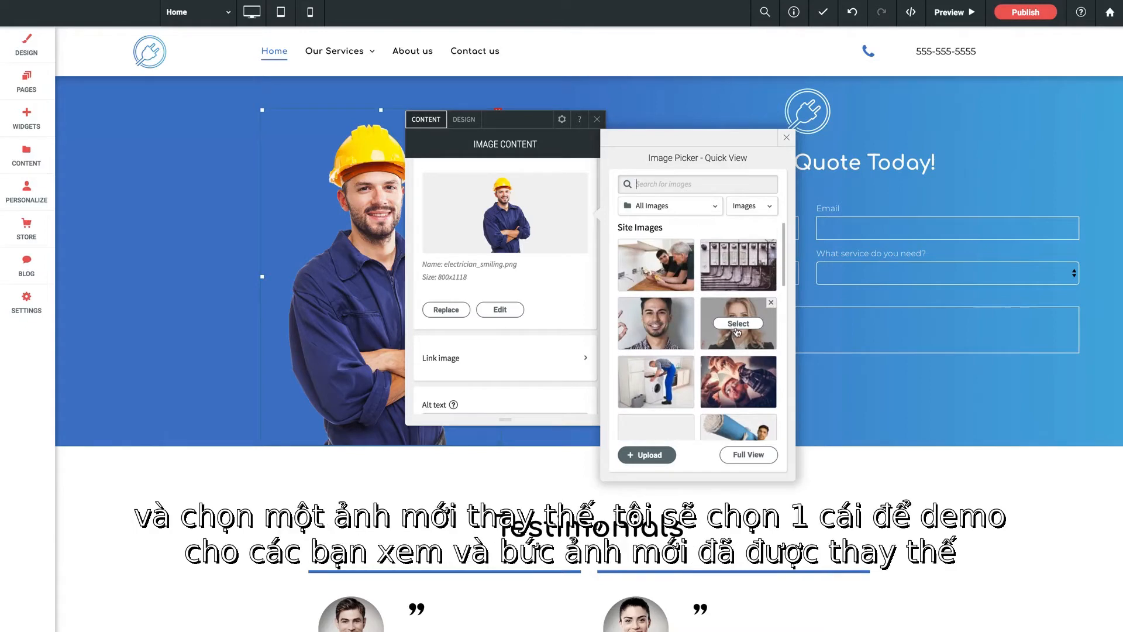
{"action": "mouse_move", "coordinate": [659, 327]}
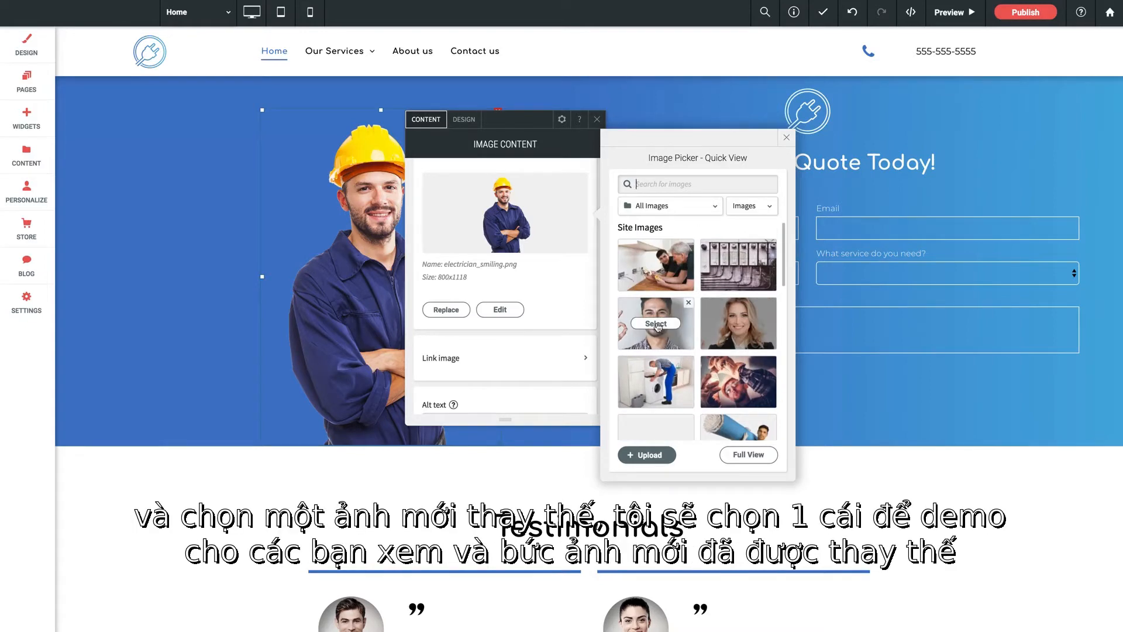
{"action": "left_click", "coordinate": [655, 323]}
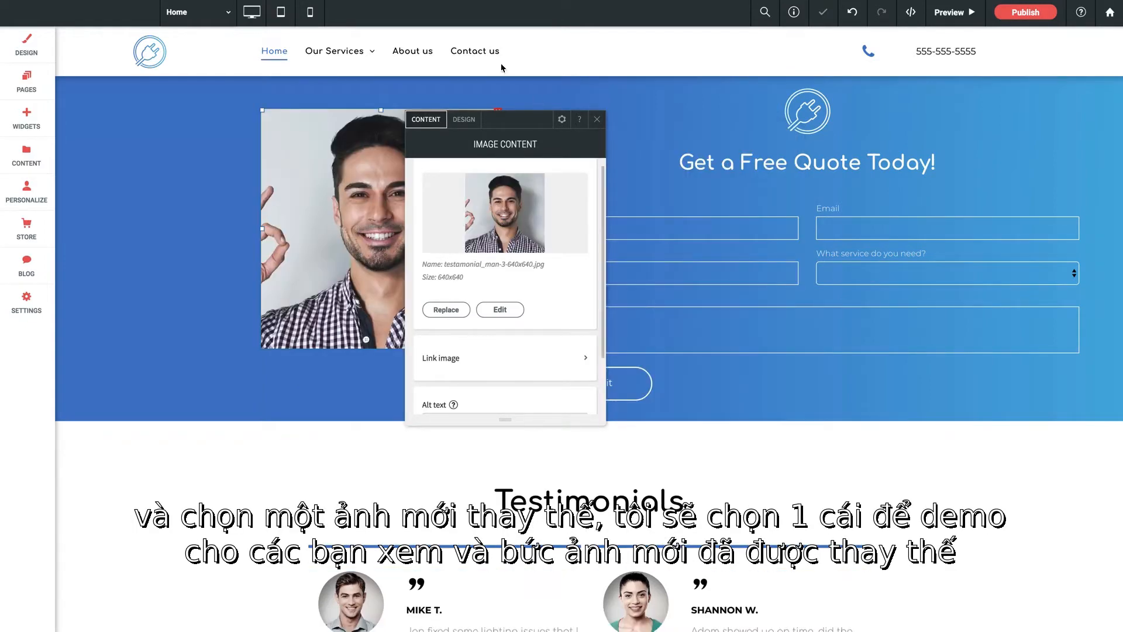
{"action": "left_click_drag", "start_coordinate": [511, 116], "coordinate": [695, 122]}
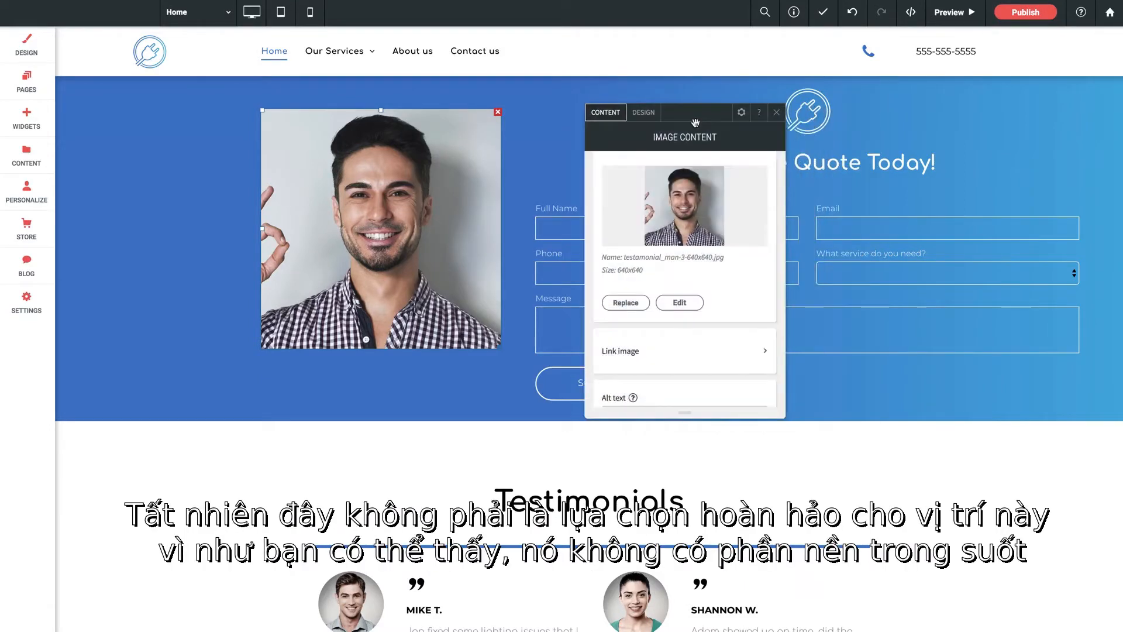
{"action": "left_click", "coordinate": [776, 113]}
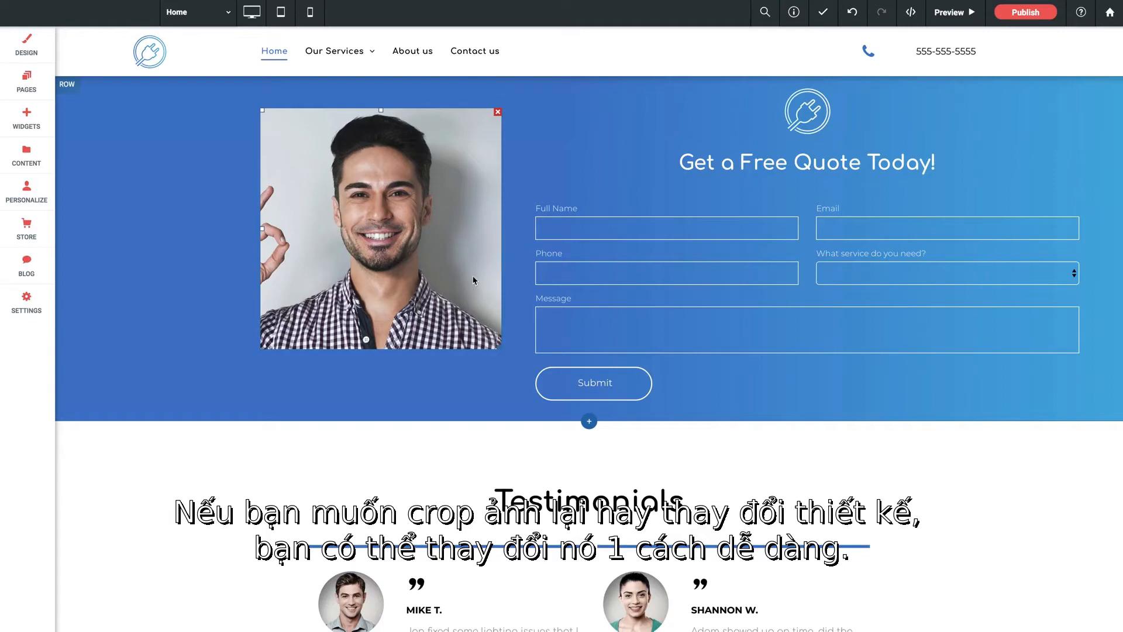
Undo the image replacement and open the original electrician image in the image editor
{"action": "left_click", "coordinate": [852, 11]}
{"action": "scroll", "coordinate": [399, 261], "scroll_direction": "down", "scroll_amount": 20}
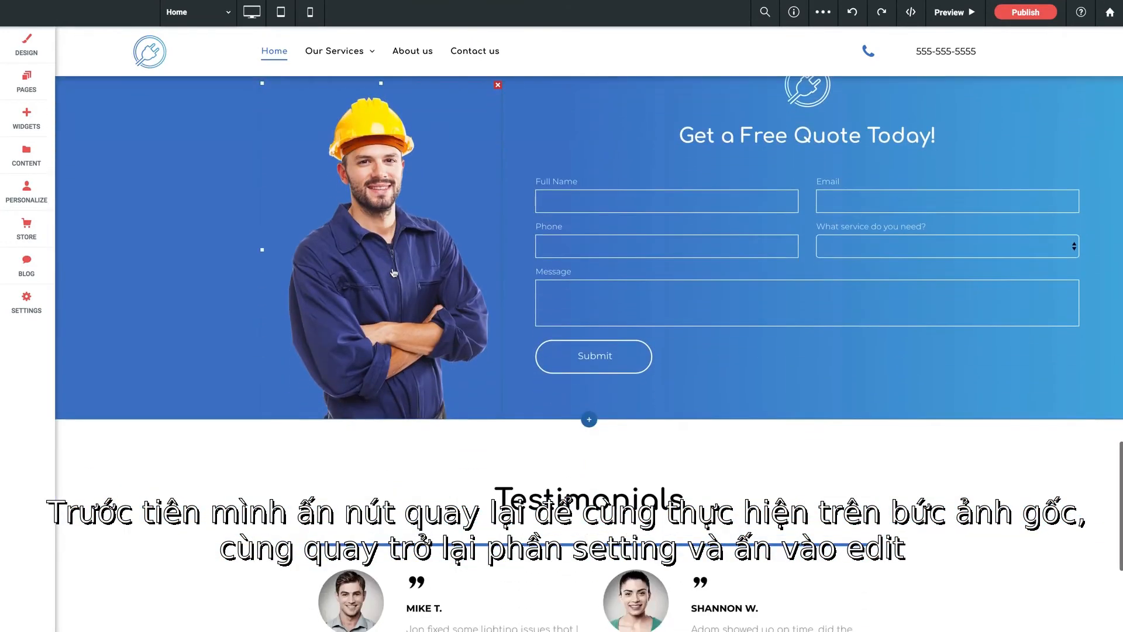
{"action": "double_click", "coordinate": [378, 211]}
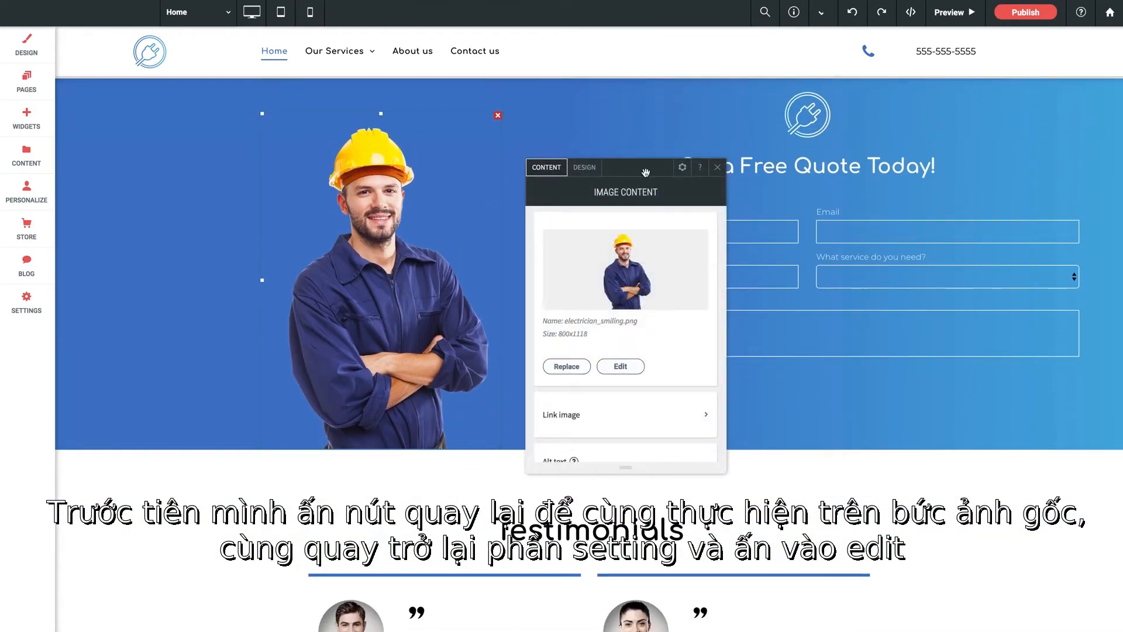
{"action": "left_click_drag", "start_coordinate": [646, 172], "coordinate": [587, 99]}
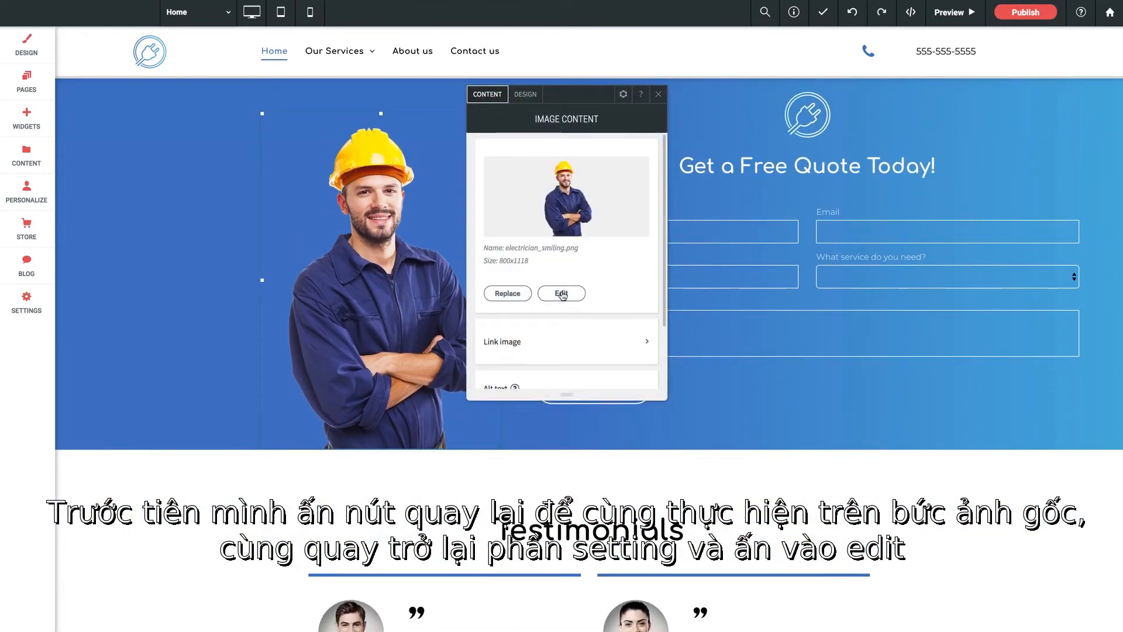
{"action": "left_click", "coordinate": [562, 294]}
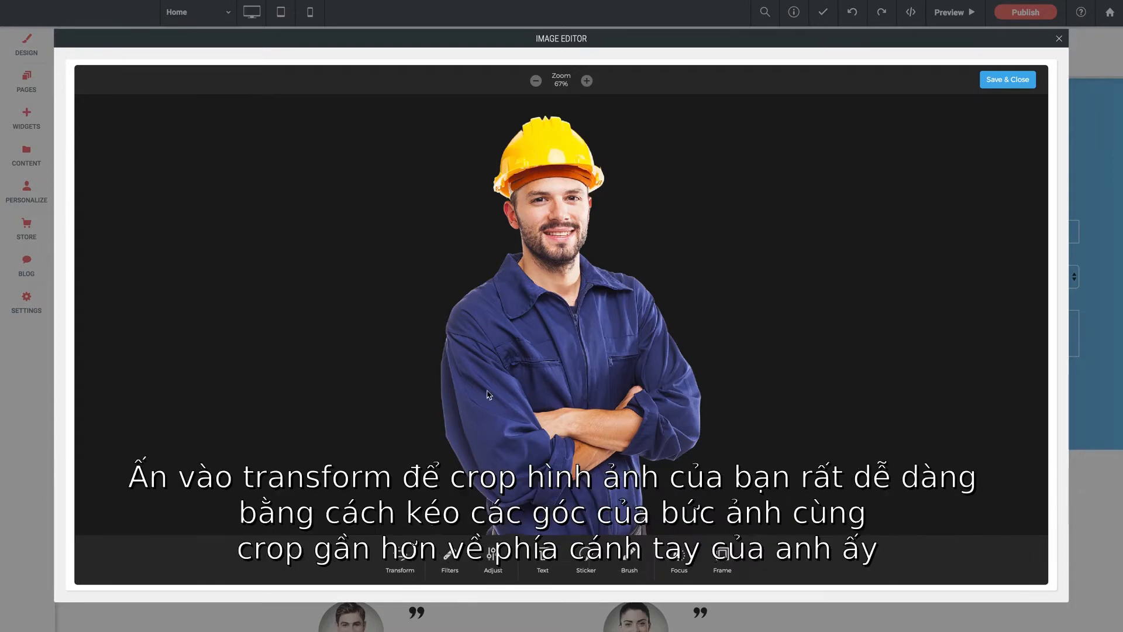
Crop the electrician image with the Square ratio to about 800x798, framing it from the top of the hard hat to the crossed arms
{"action": "left_click", "coordinate": [400, 560]}
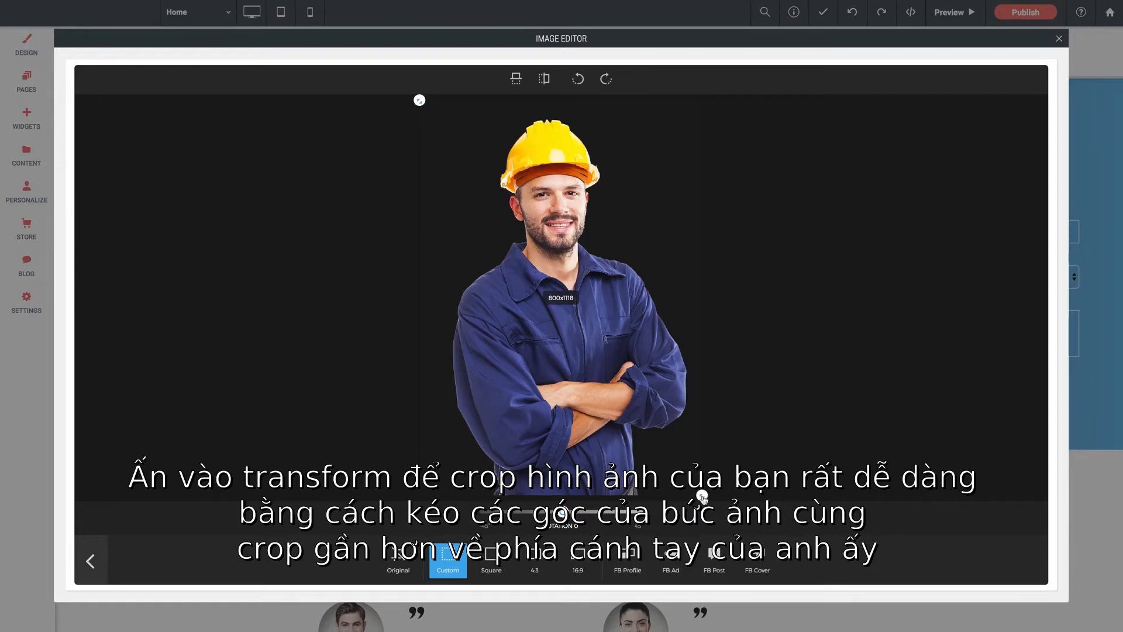
{"action": "left_click_drag", "start_coordinate": [703, 496], "coordinate": [709, 418]}
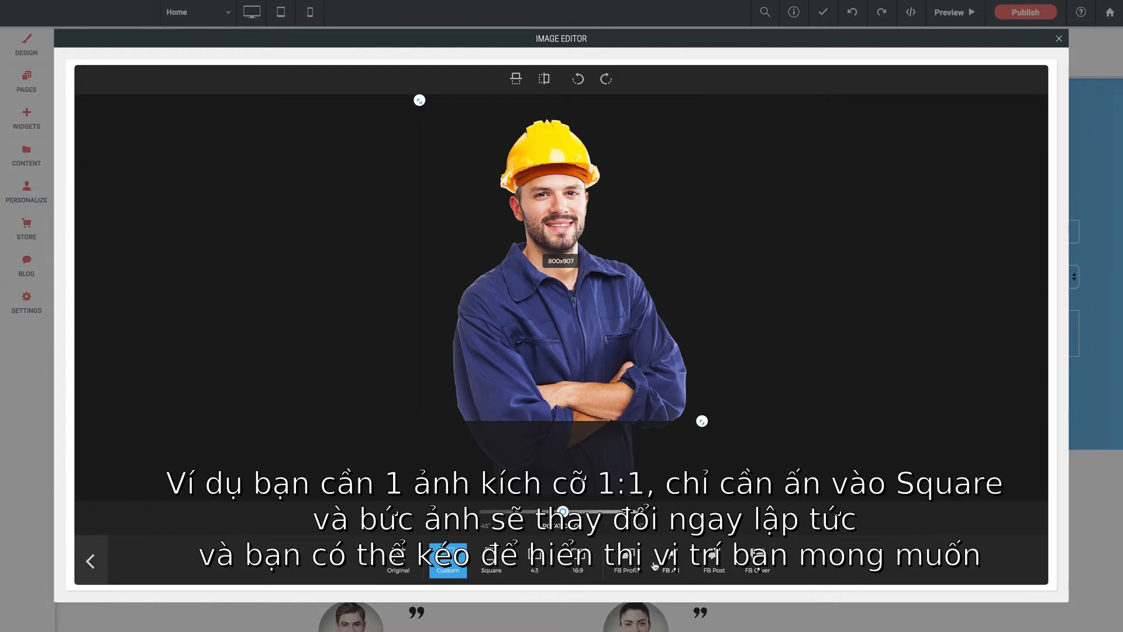
{"action": "left_click", "coordinate": [490, 558]}
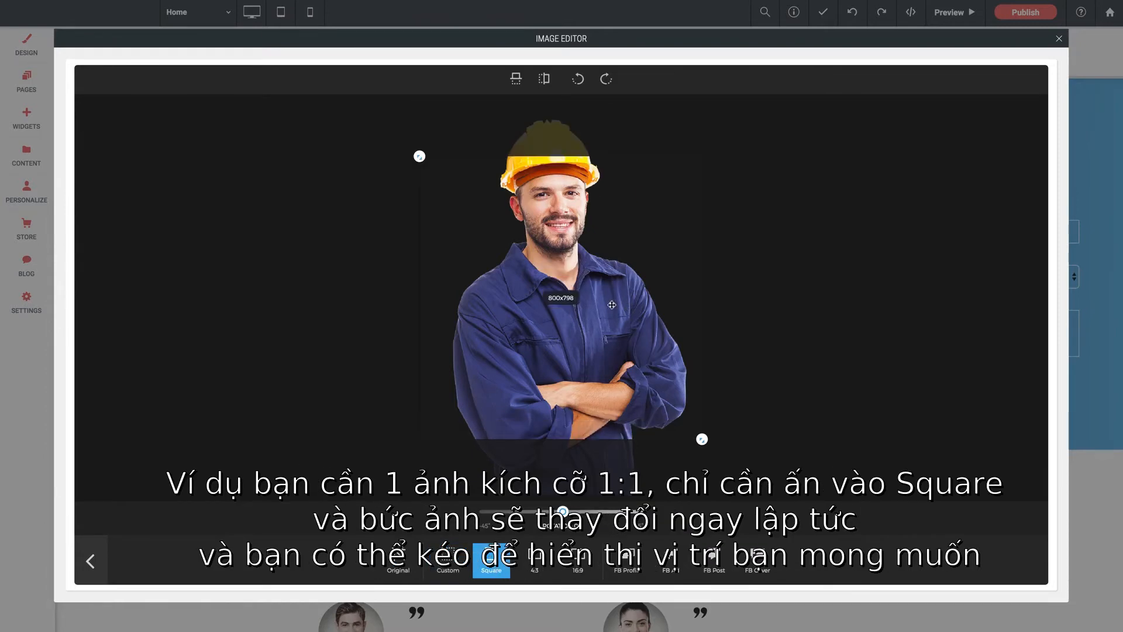
{"action": "left_click_drag", "start_coordinate": [544, 347], "coordinate": [543, 313]}
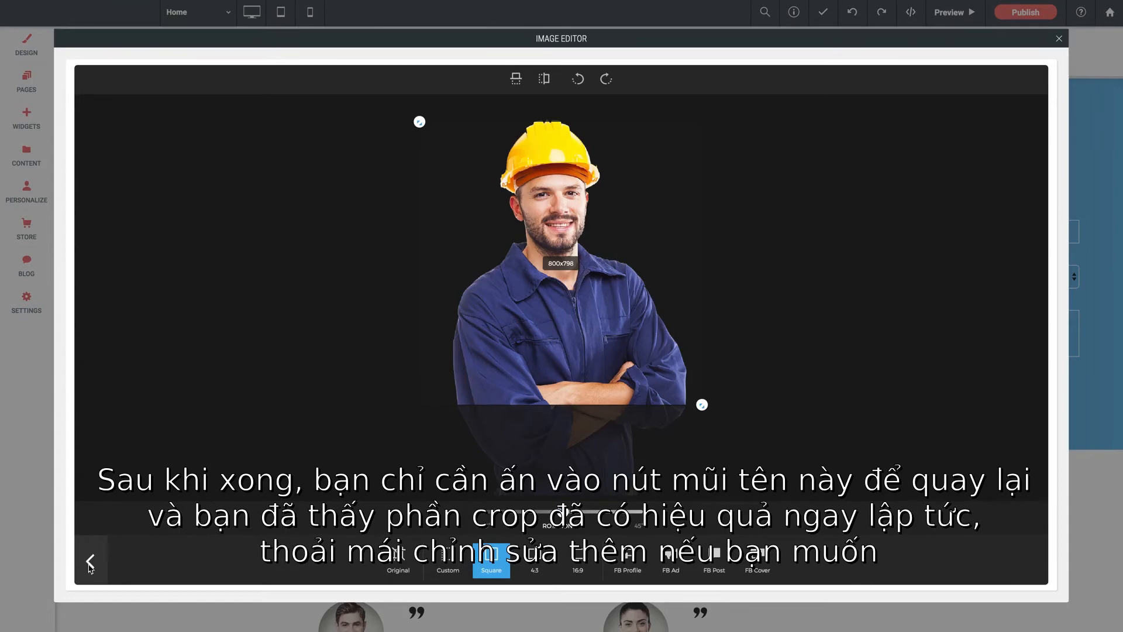
{"action": "left_click", "coordinate": [89, 562]}
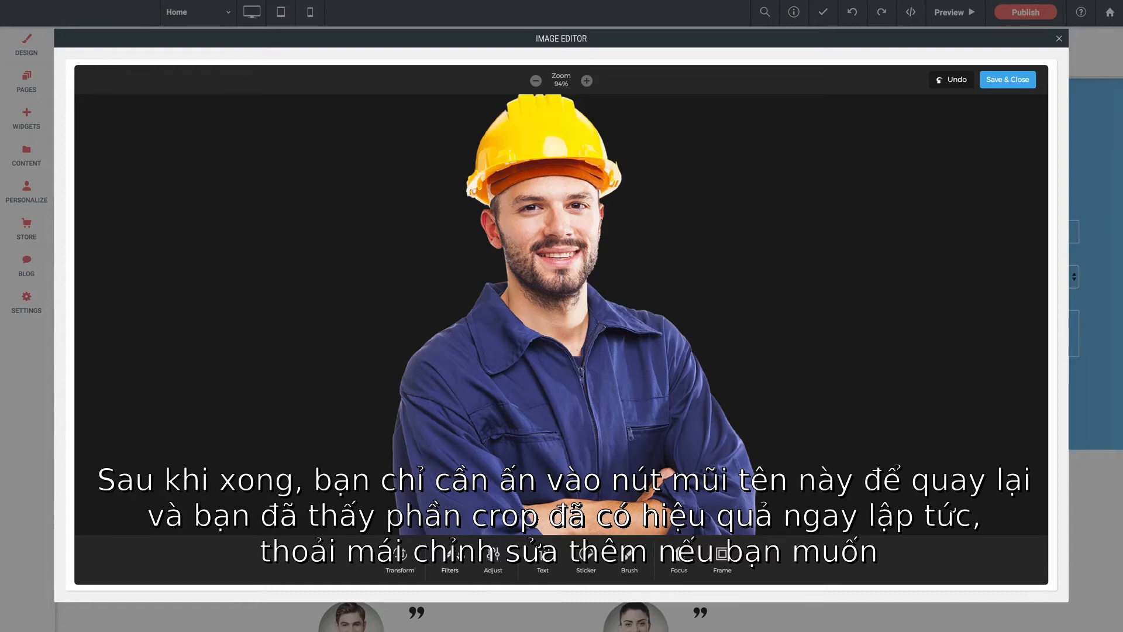
Look through the filter presets without applying one, and set the image's exposure to -25%
{"action": "left_click", "coordinate": [450, 559]}
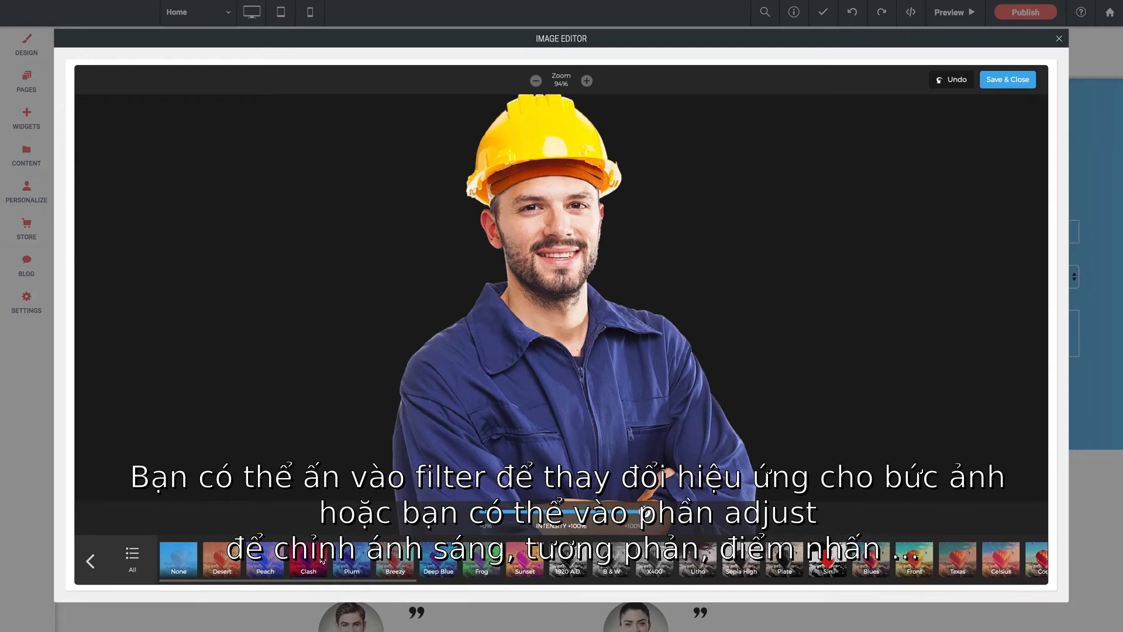
{"action": "left_click", "coordinate": [90, 561]}
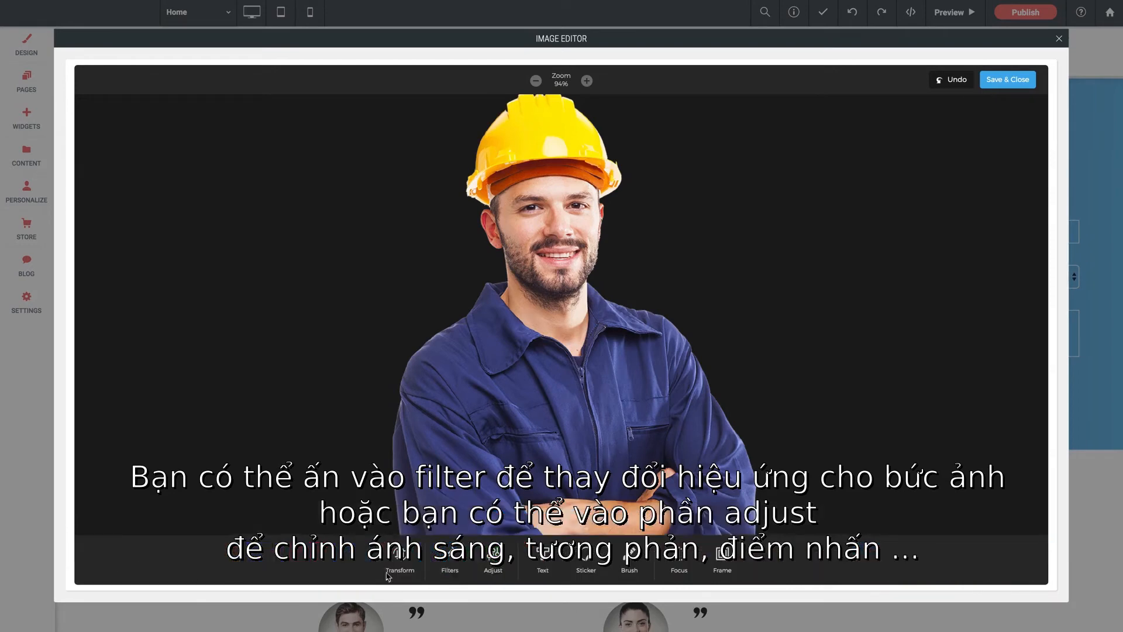
{"action": "left_click", "coordinate": [491, 554]}
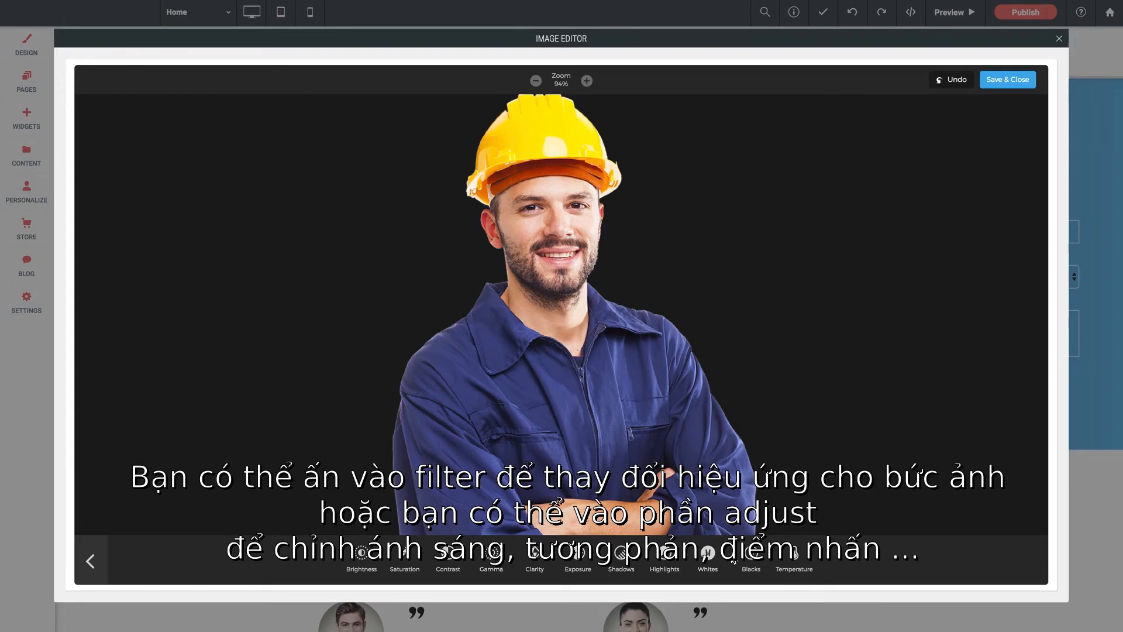
{"action": "left_click", "coordinate": [579, 558]}
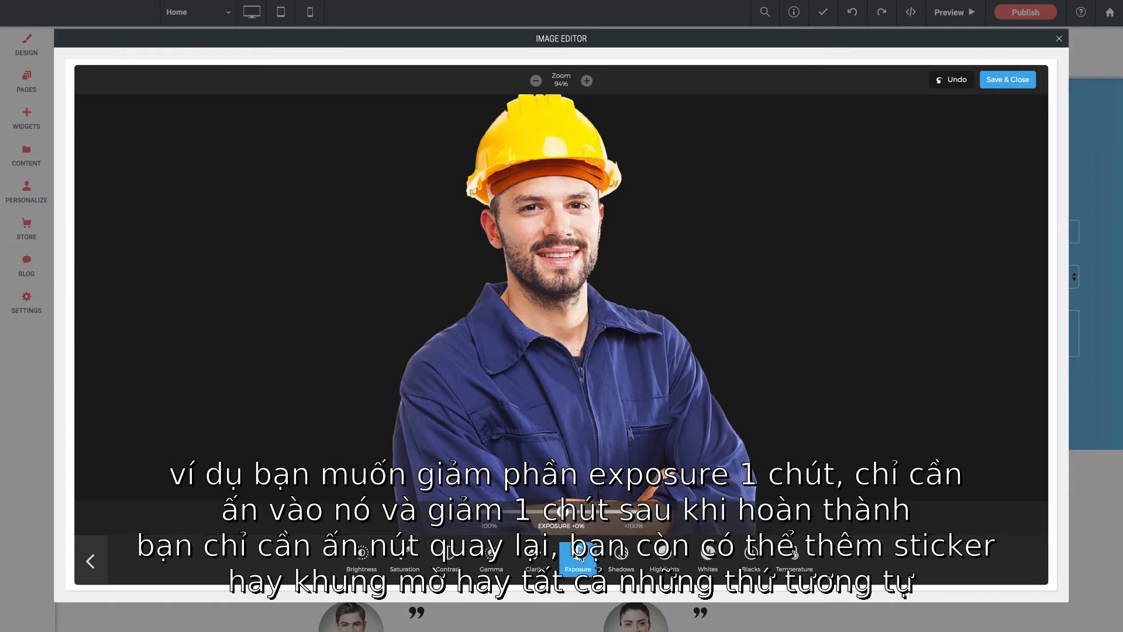
{"action": "left_click_drag", "start_coordinate": [566, 514], "coordinate": [544, 515]}
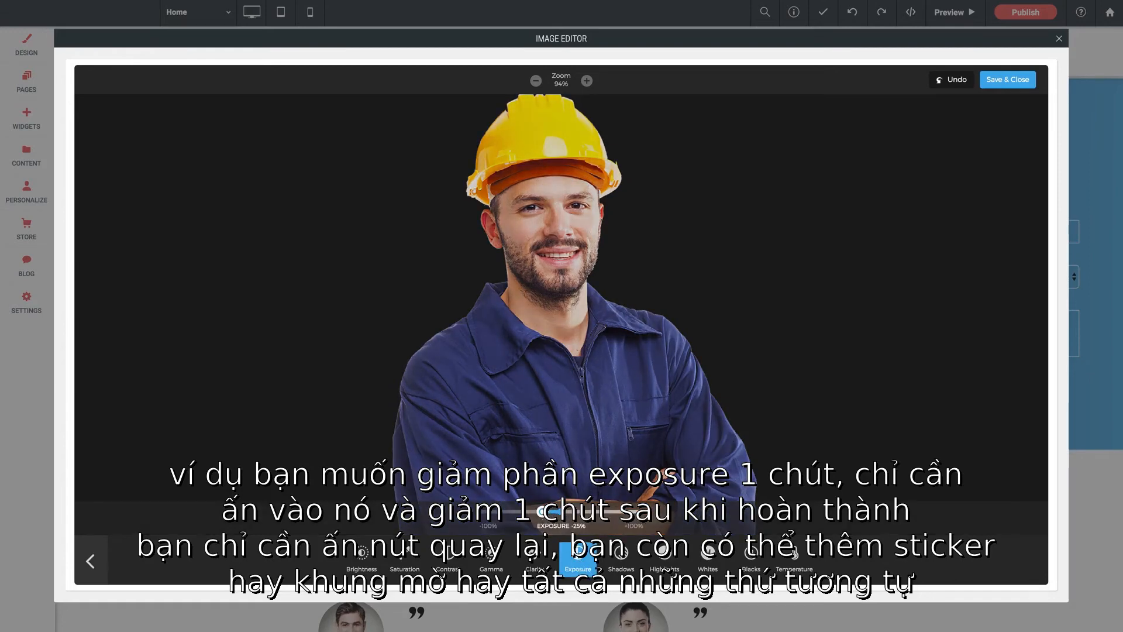
{"action": "left_click", "coordinate": [94, 563]}
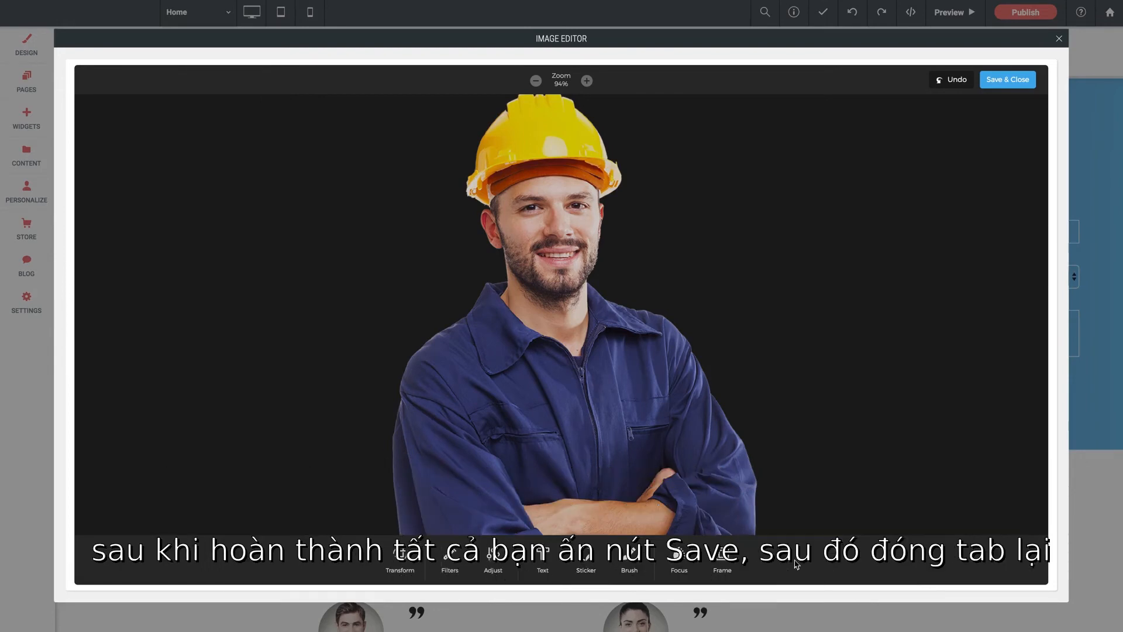
Save the edited image to the page and move it down to the lower edge of the Free Quote row
{"action": "left_click", "coordinate": [1006, 85]}
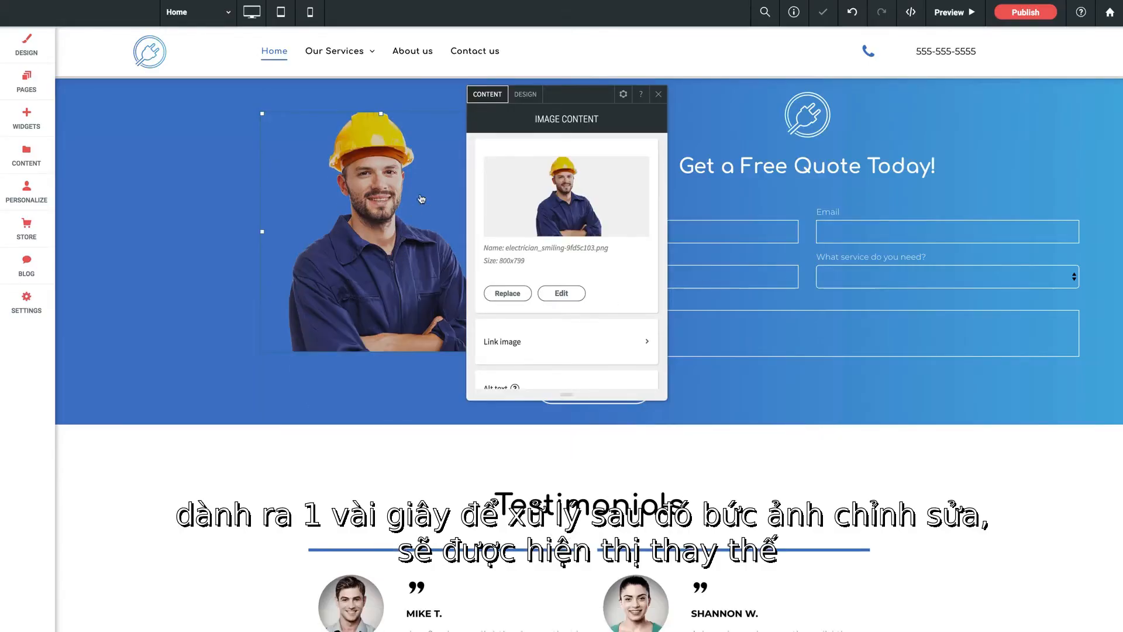
{"action": "left_click", "coordinate": [659, 95]}
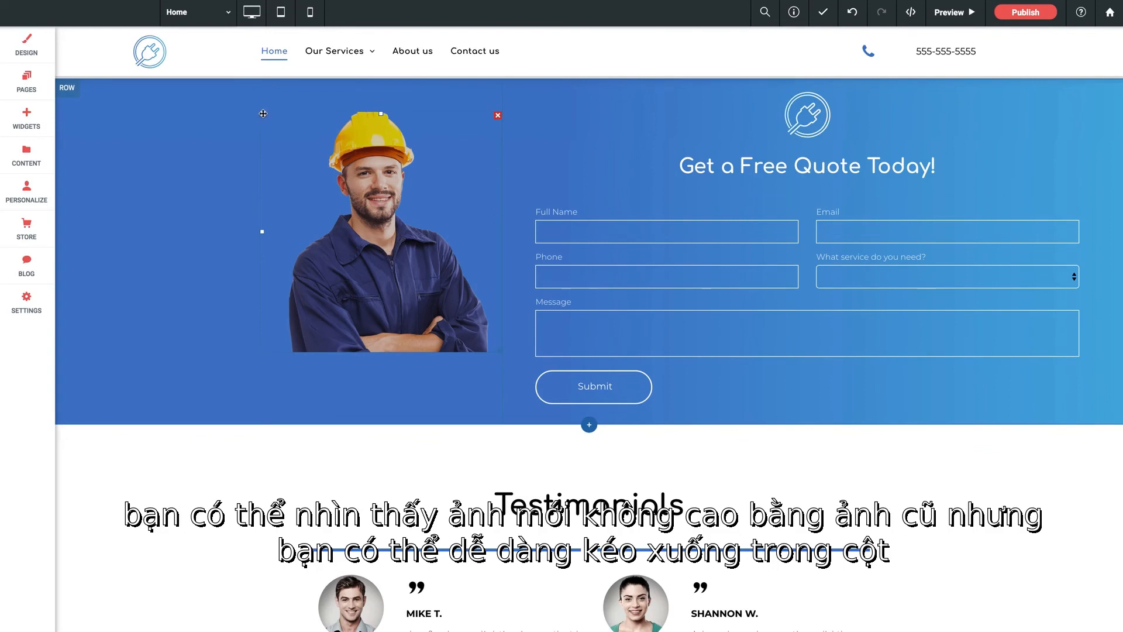
{"action": "left_click_drag", "start_coordinate": [263, 113], "coordinate": [263, 184]}
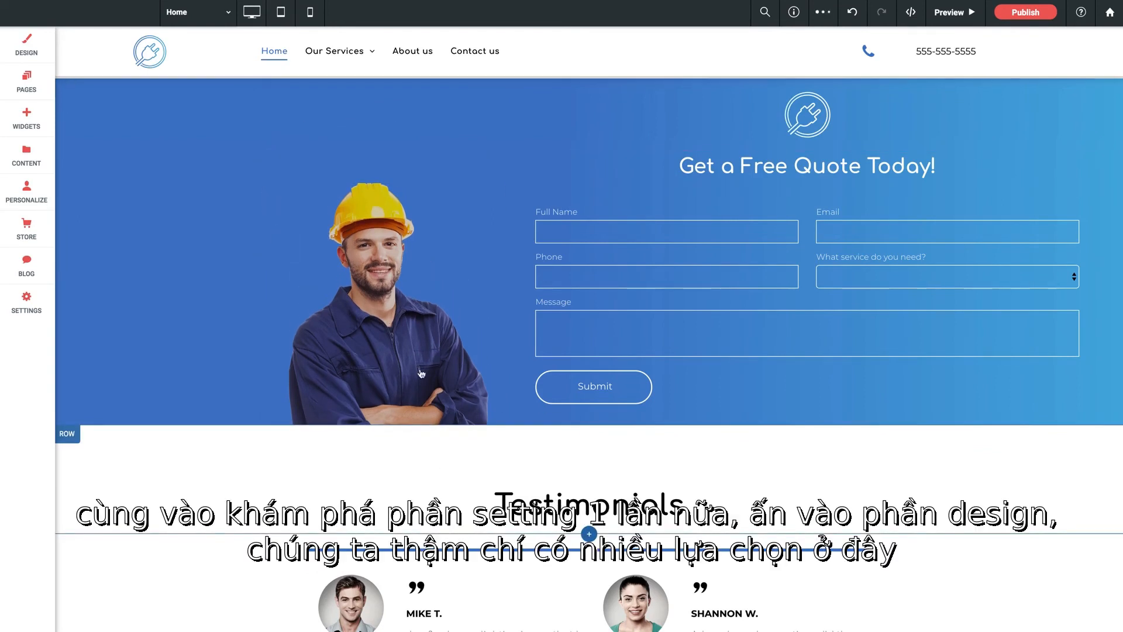
Look at the electrician image's layout options, set its desktop hover effect to Opacity, and check the effect on the page
{"action": "left_click", "coordinate": [443, 334]}
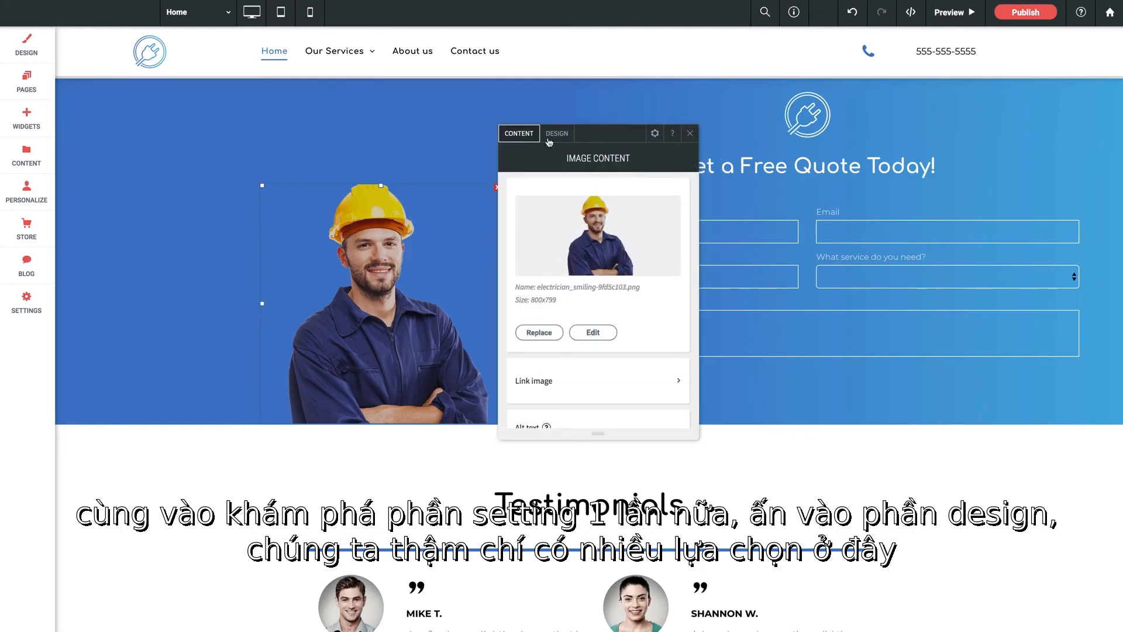
{"action": "left_click", "coordinate": [552, 137]}
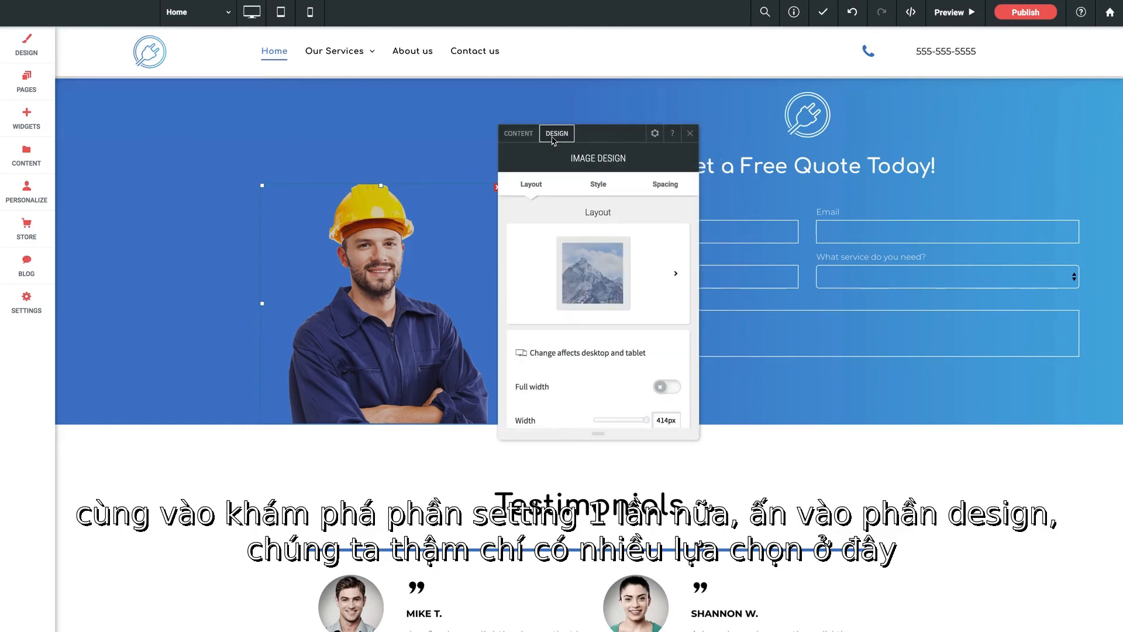
{"action": "left_click", "coordinate": [635, 274]}
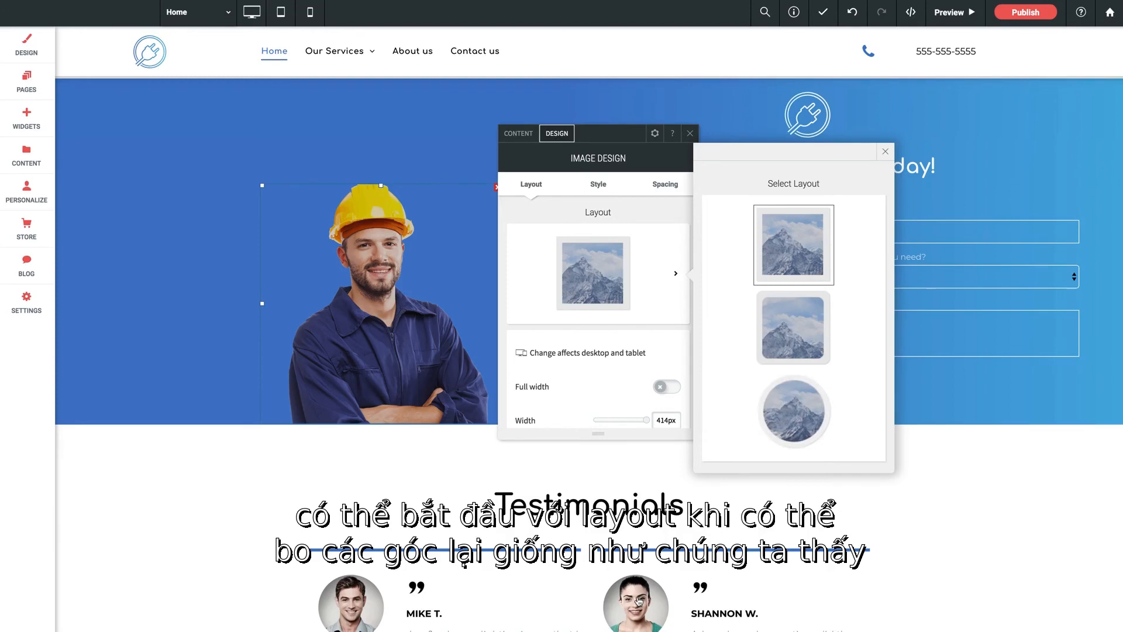
{"action": "scroll", "coordinate": [625, 348], "scroll_direction": "down", "scroll_amount": 5}
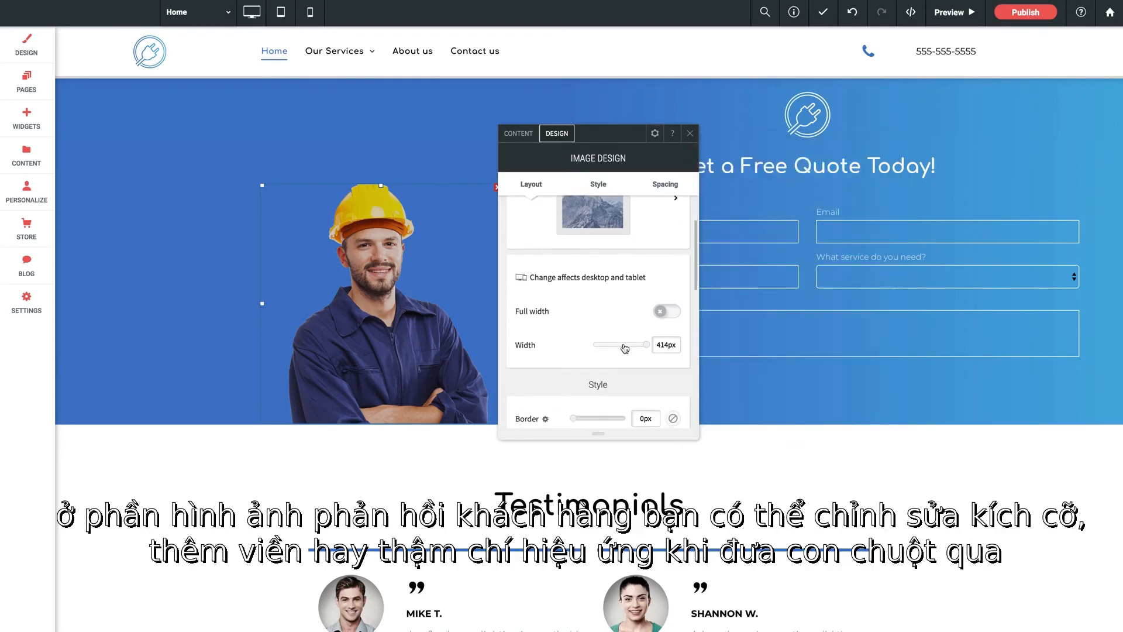
{"action": "scroll", "coordinate": [603, 328], "scroll_direction": "down", "scroll_amount": 2}
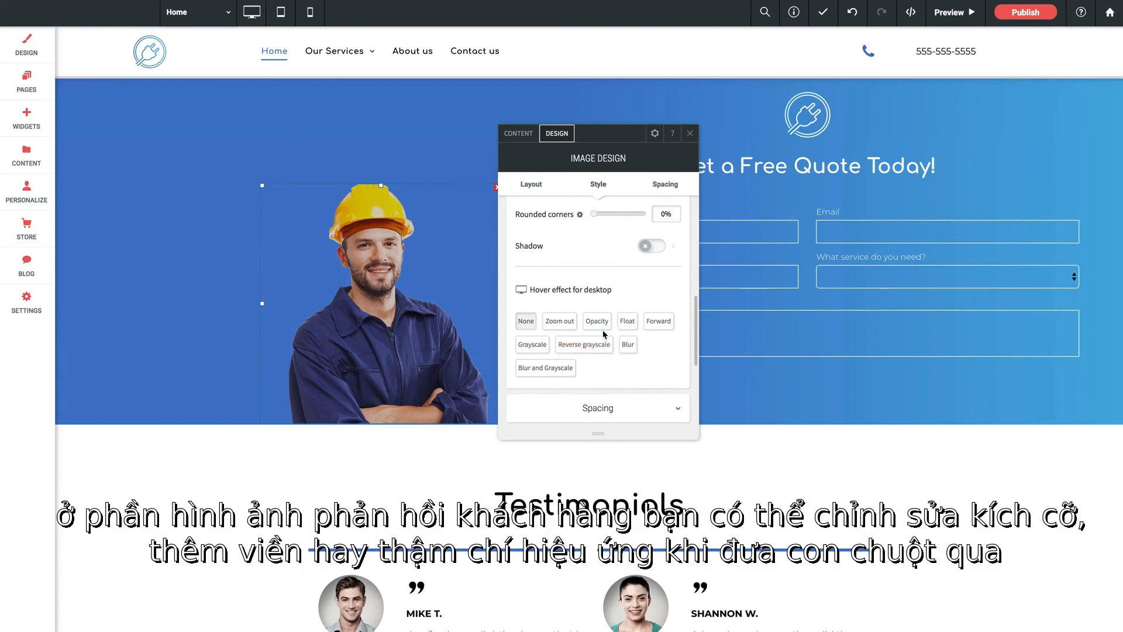
{"action": "left_click", "coordinate": [596, 321]}
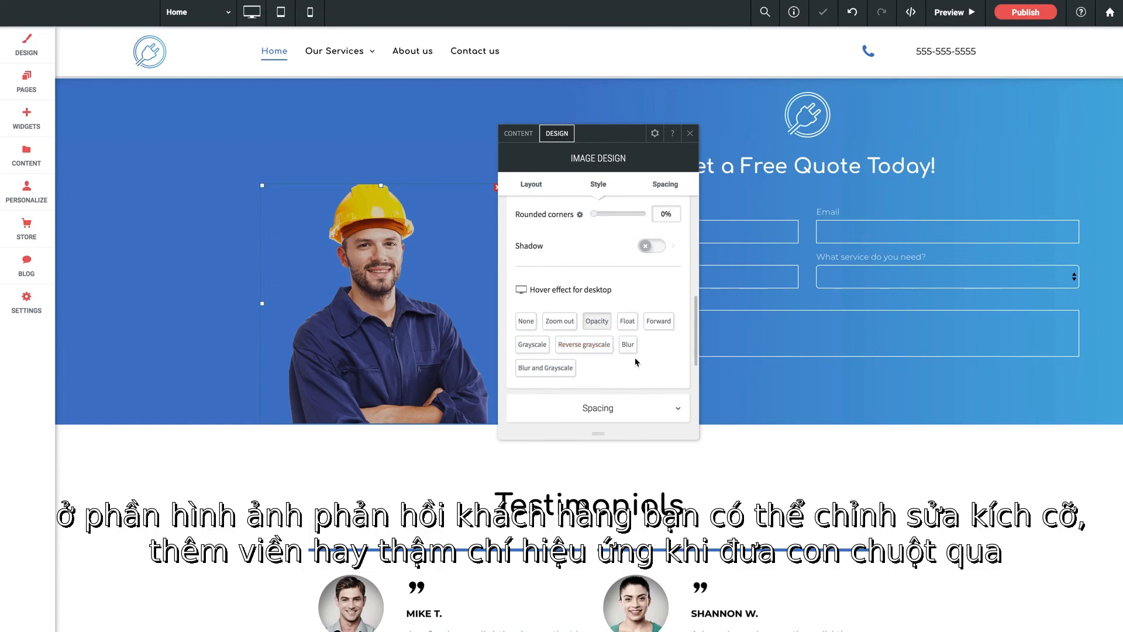
{"action": "left_click", "coordinate": [689, 133]}
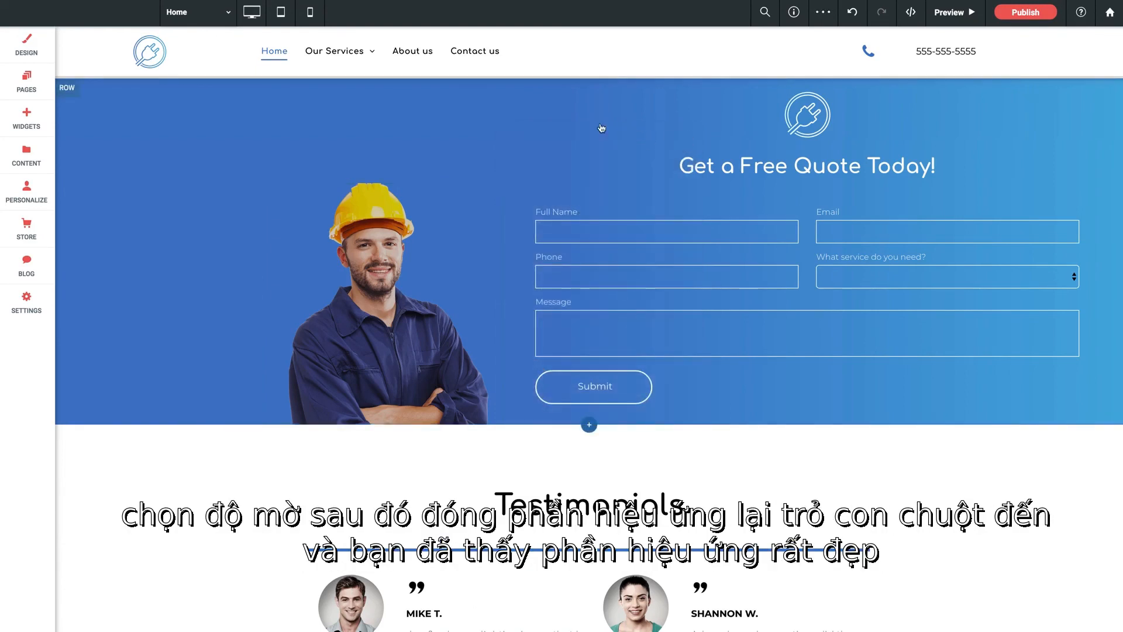
{"action": "mouse_move", "coordinate": [373, 288]}
Add a new Image widget from the Popular group between the Free Quote row and the Testimonials title
{"action": "scroll", "coordinate": [237, 331], "scroll_direction": "up", "scroll_amount": 6}
{"action": "scroll", "coordinate": [238, 331], "scroll_direction": "down", "scroll_amount": 4}
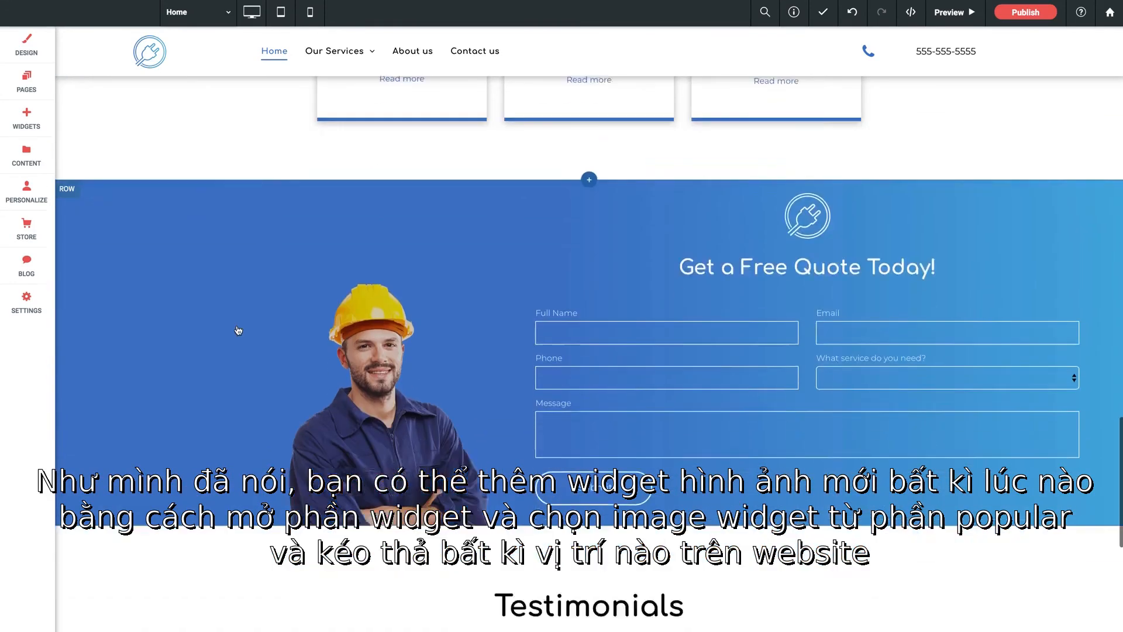
{"action": "left_click", "coordinate": [39, 132]}
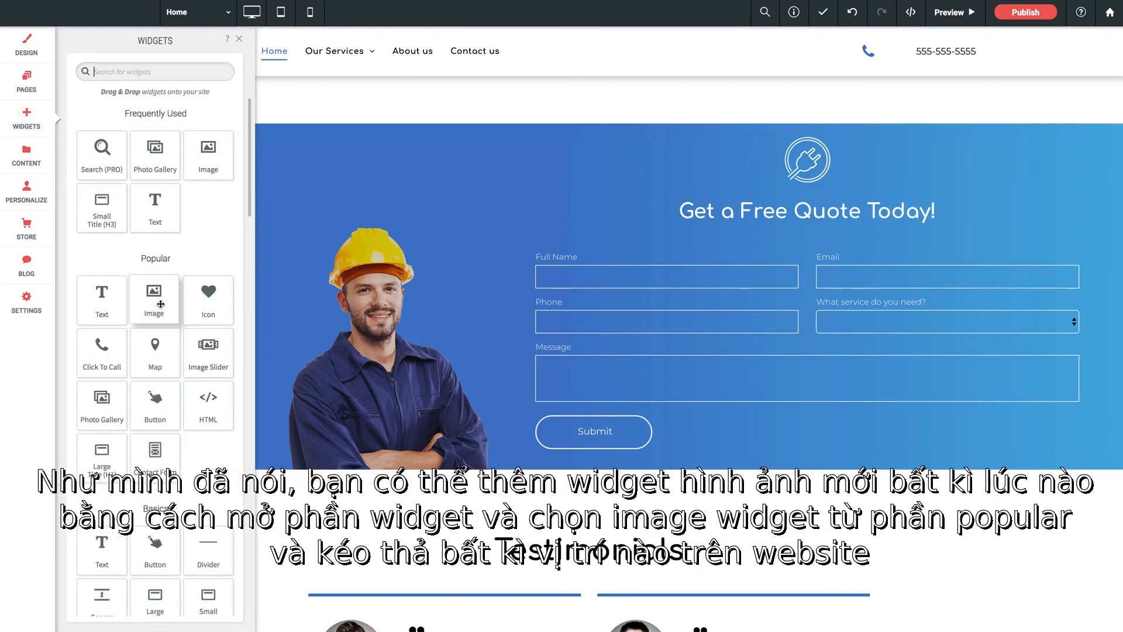
{"action": "left_click_drag", "start_coordinate": [153, 305], "coordinate": [583, 451]}
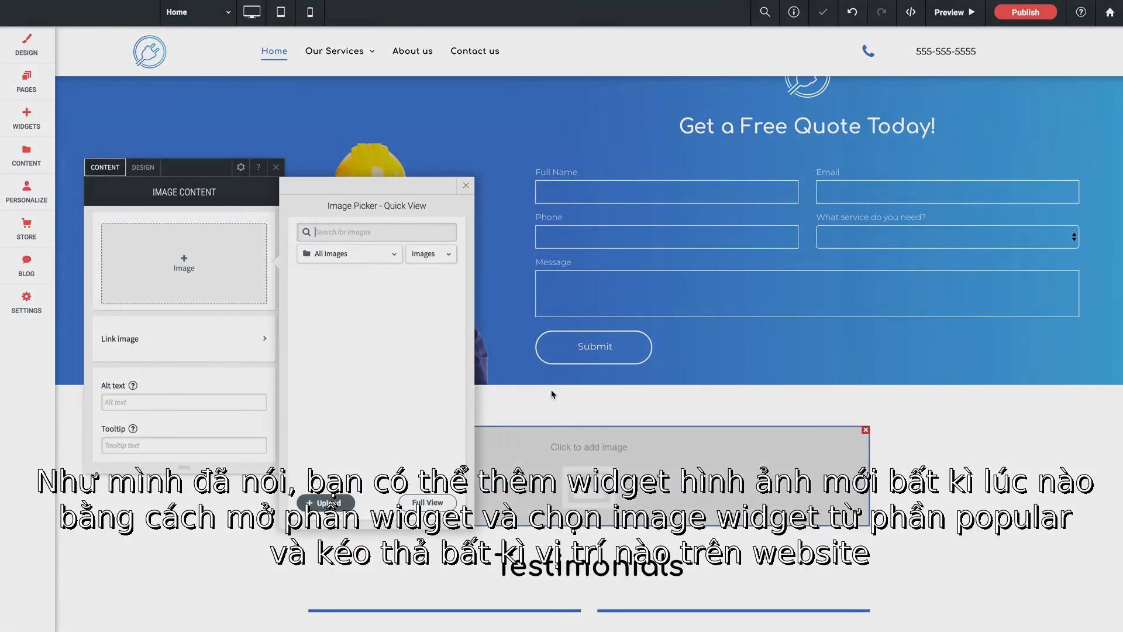